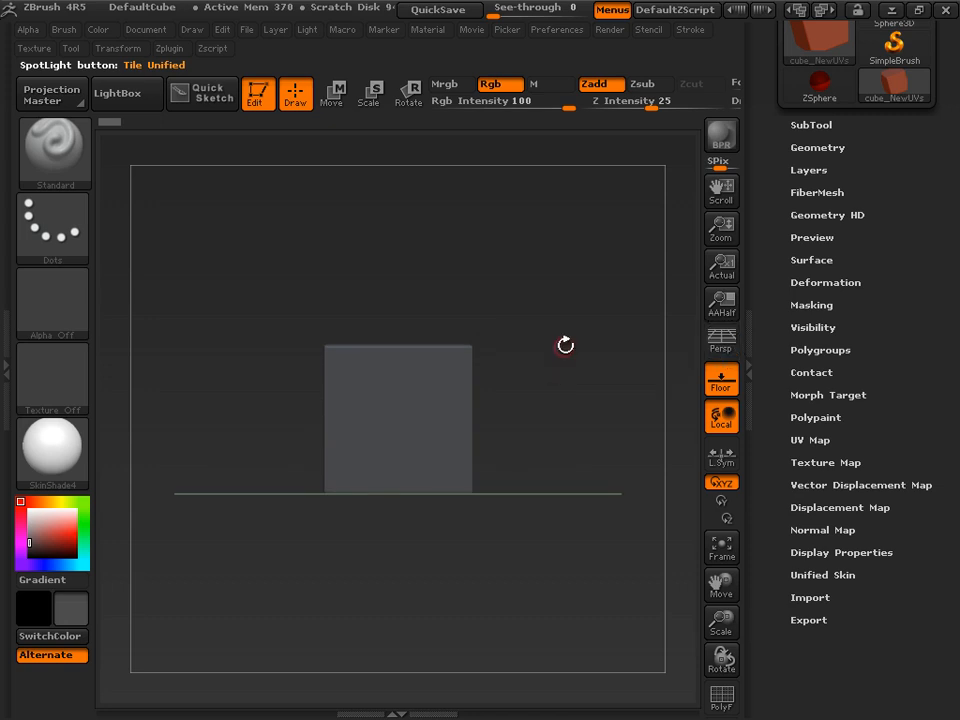
Subdivide the cube twice to SDiv level 7 and choose the SoftClay brush.
left_click_drag(566, 343, 545, 381)
left_click(829, 147)
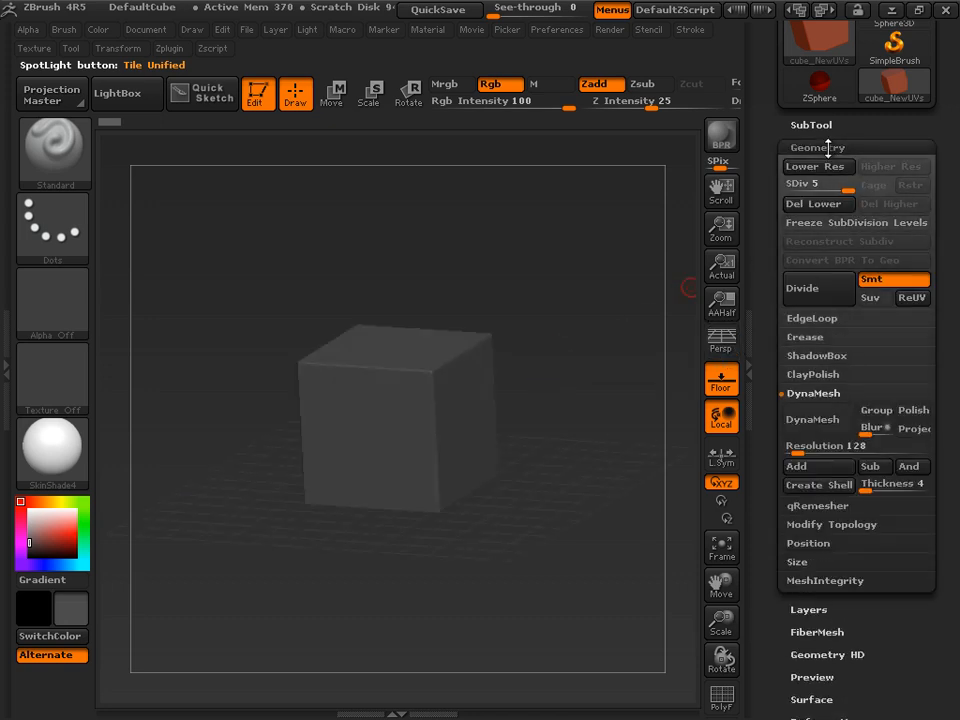
left_click(802, 289)
left_click(802, 289)
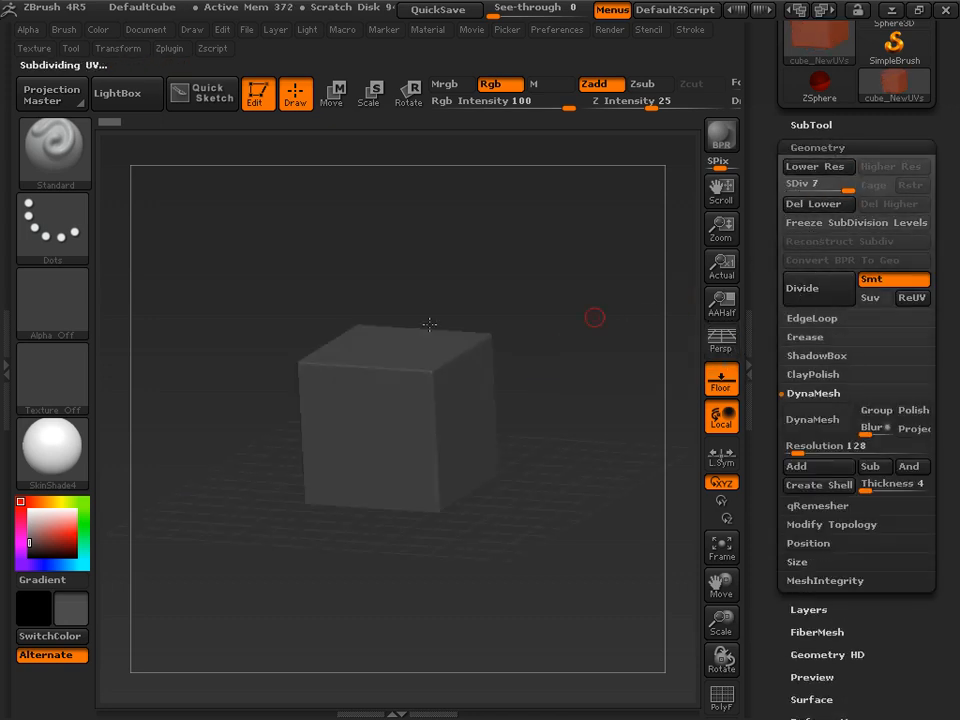
left_click(53, 150)
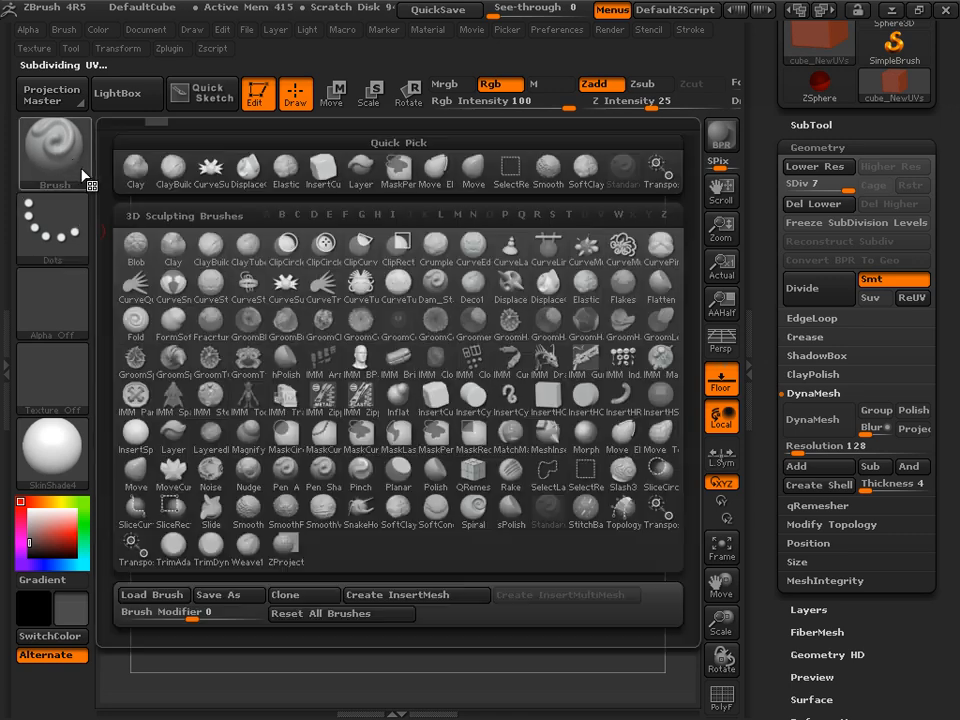
left_click(396, 505)
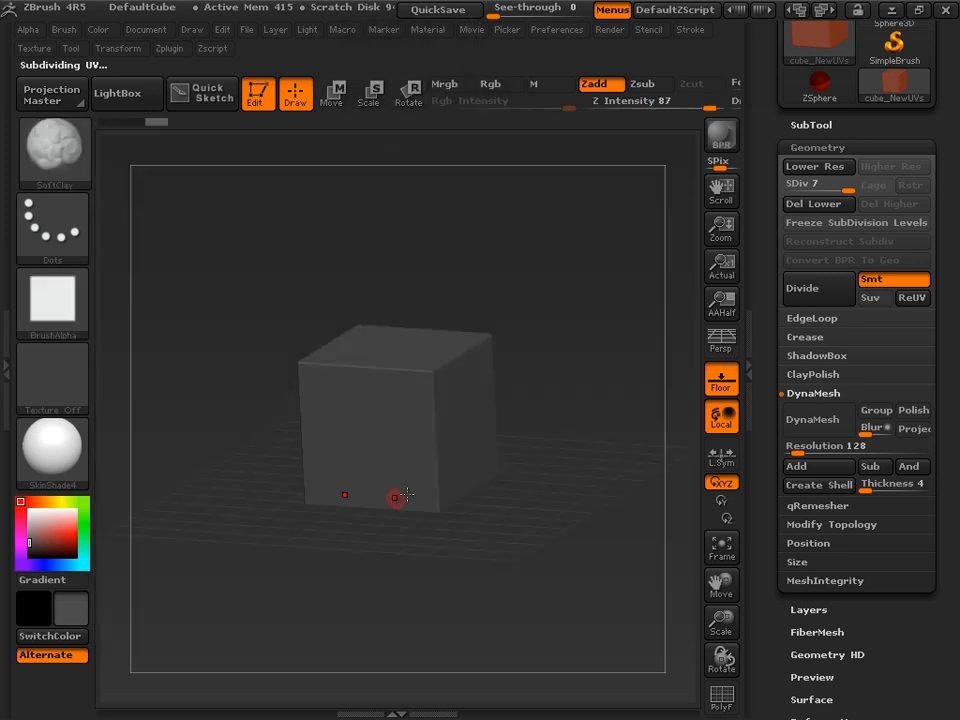
Duplicate the cube subtool.
mouse_move(455, 360)
left_mouse_down()
mouse_move(536, 424)
mouse_move(490, 422)
left_mouse_up()
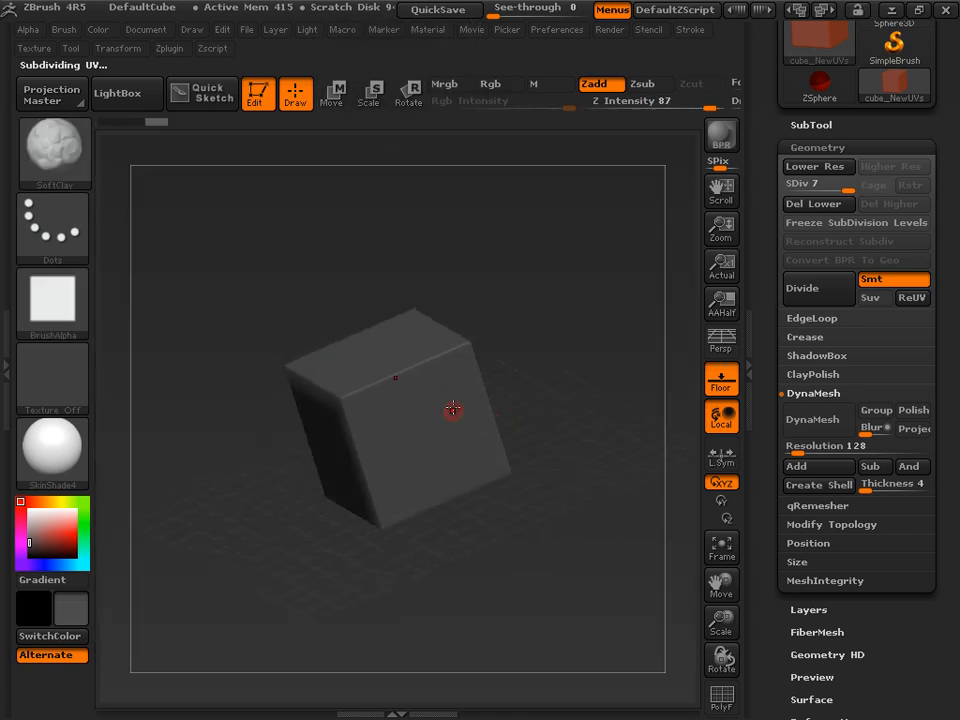
left_click_drag(767, 232, 767, 296)
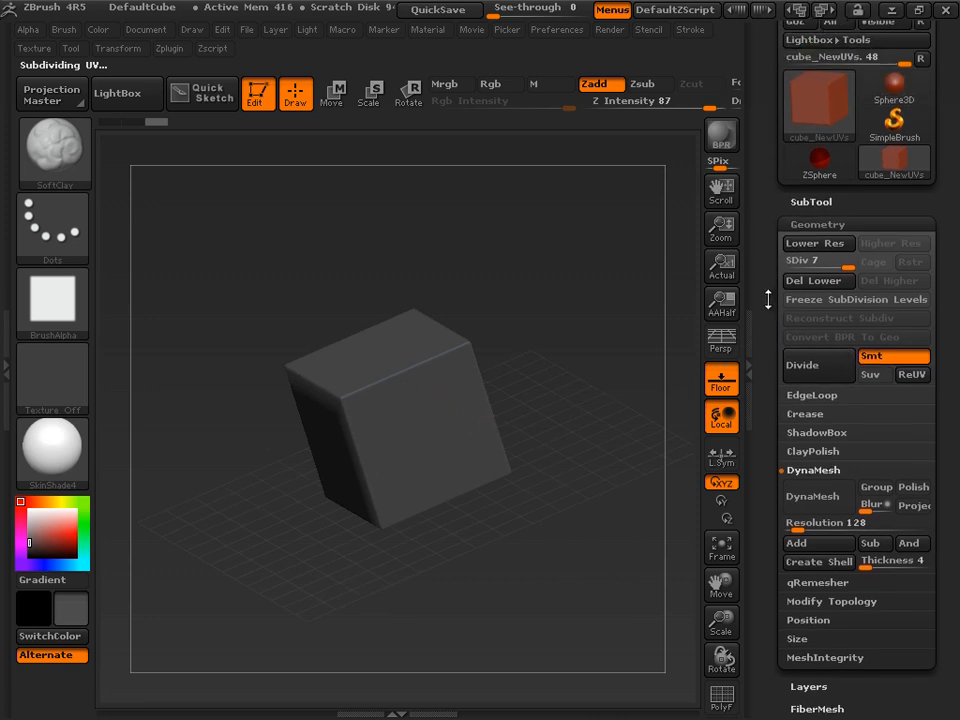
left_click(822, 221)
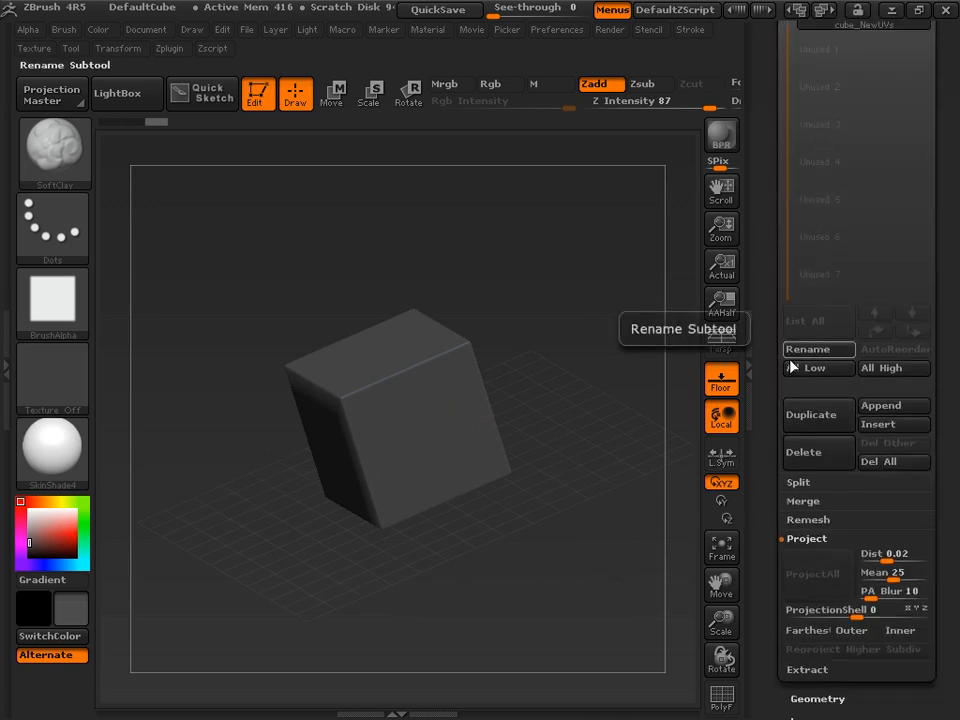
left_click(795, 422)
left_click_drag(763, 250, 763, 381)
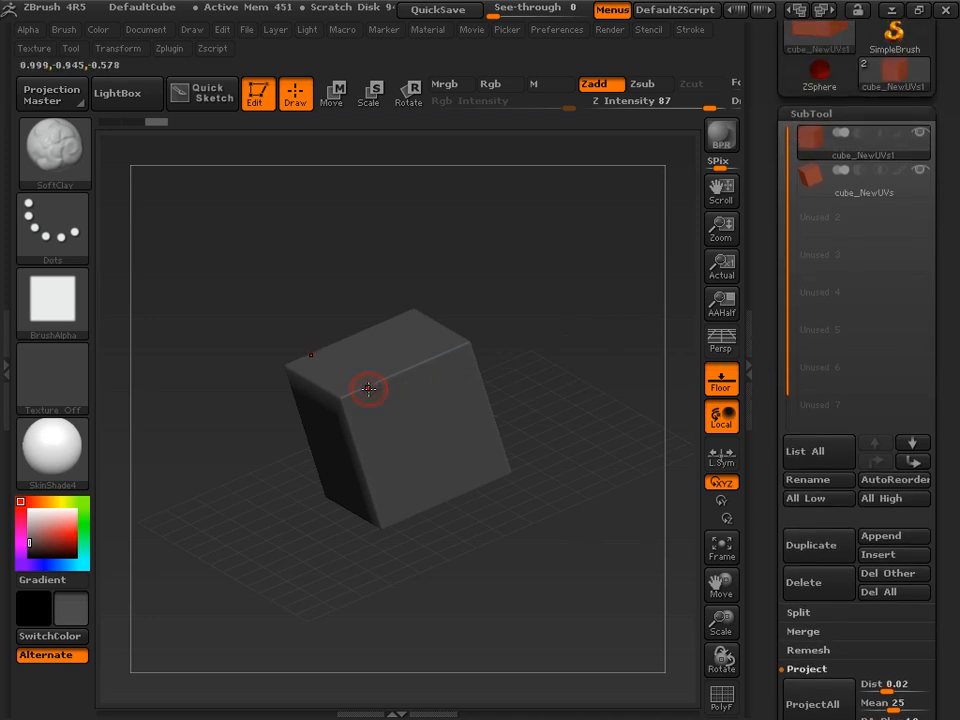
Sculpt rough clay strokes along the edges of the duplicated cube and across its top and front faces.
mouse_move(368, 392)
left_mouse_down()
mouse_move(422, 360)
mouse_move(460, 360)
mouse_move(475, 372)
left_mouse_up()
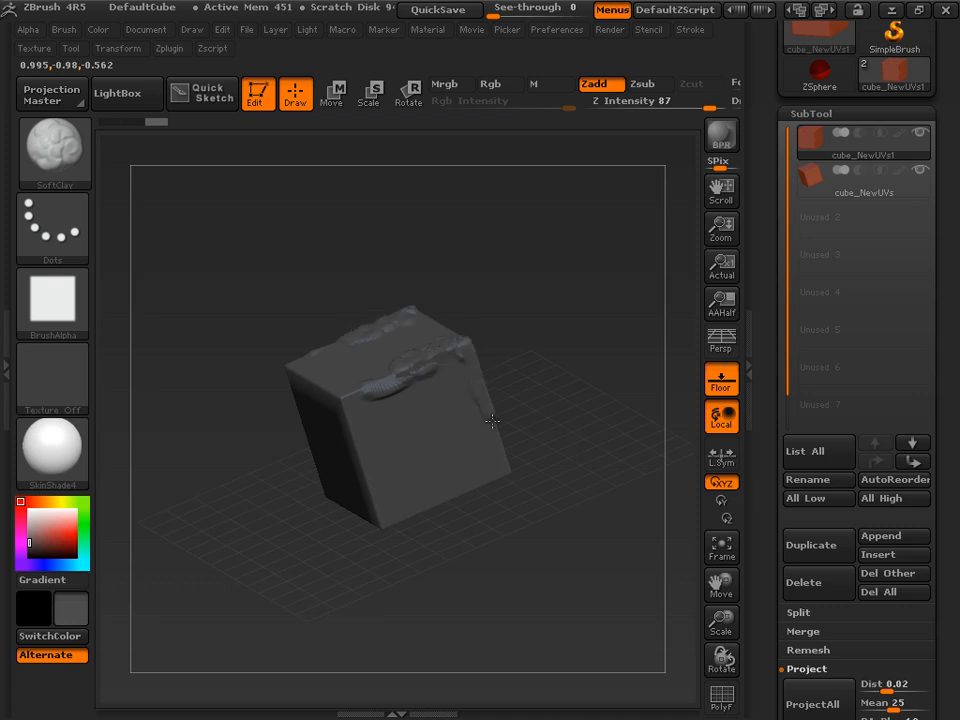
mouse_move(459, 486)
left_mouse_down()
mouse_move(418, 500)
mouse_move(380, 494)
mouse_move(341, 394)
mouse_move(313, 377)
left_mouse_up()
left_click_drag(368, 364, 368, 381)
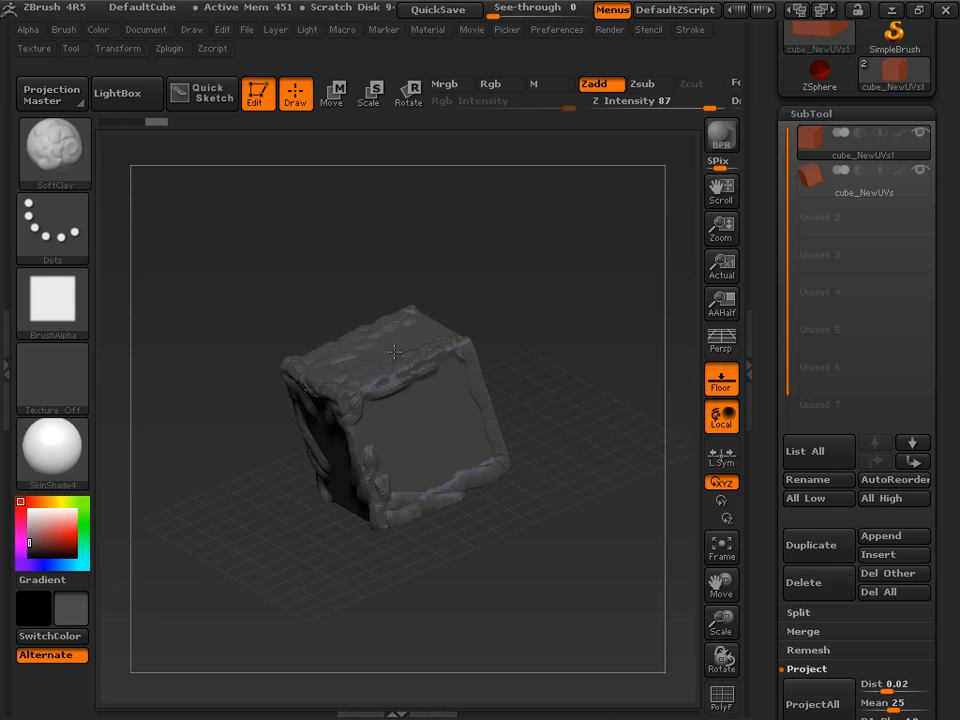
mouse_move(433, 324)
left_mouse_down()
mouse_move(396, 375)
mouse_move(386, 452)
mouse_move(455, 385)
mouse_move(445, 440)
mouse_move(472, 424)
left_mouse_up()
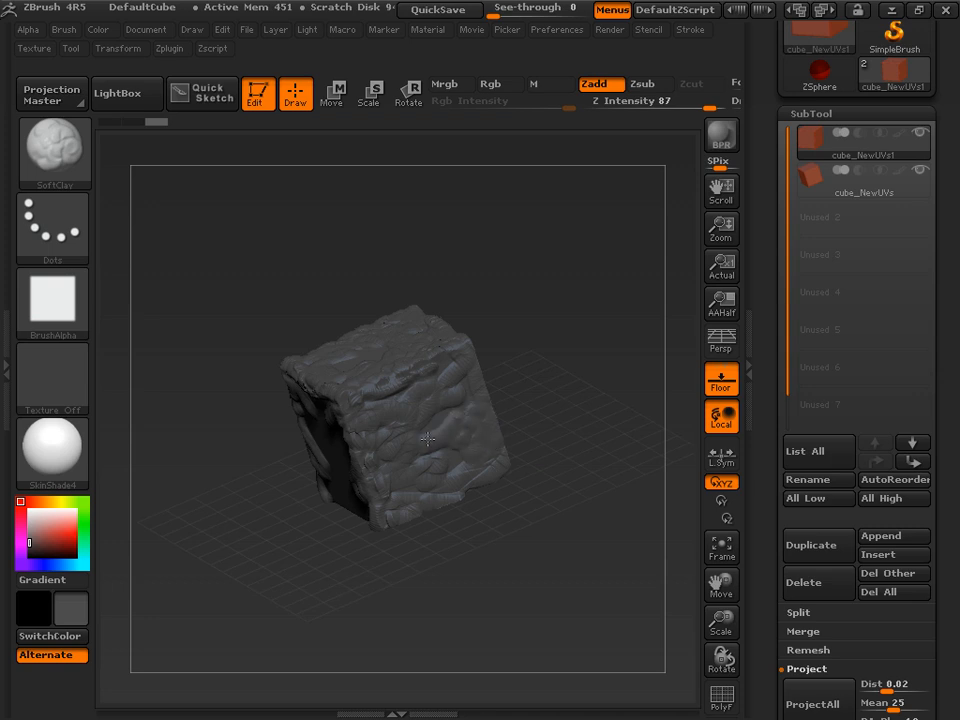
Cover the remaining faces and edges of the duplicated cube with rough clay strokes.
mouse_move(221, 551)
left_mouse_down("alt")
mouse_move(321, 521)
mouse_move(381, 467)
mouse_move(381, 450)
mouse_move(345, 400)
mouse_move(381, 361)
mouse_move(356, 383)
mouse_move(364, 394)
left_mouse_up("alt")
mouse_move(522, 474)
left_mouse_down()
mouse_move(371, 527)
mouse_move(275, 462)
mouse_move(386, 433)
mouse_move(300, 440)
mouse_move(290, 370)
mouse_move(360, 360)
mouse_move(390, 389)
mouse_move(310, 425)
mouse_move(300, 400)
mouse_move(354, 349)
mouse_move(325, 458)
mouse_move(352, 466)
mouse_move(347, 506)
mouse_move(386, 476)
mouse_move(381, 418)
left_mouse_up()
mouse_move(426, 459)
left_mouse_down()
mouse_move(456, 472)
mouse_move(456, 500)
mouse_move(430, 523)
mouse_move(349, 441)
mouse_move(420, 469)
mouse_move(380, 488)
left_mouse_up()
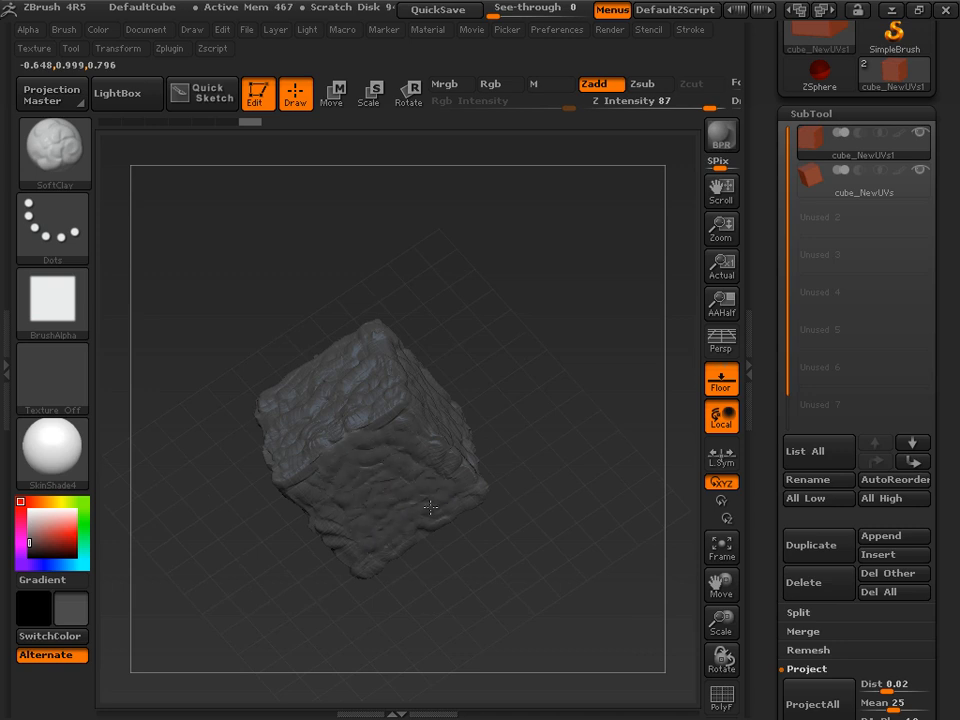
mouse_move(386, 600)
left_mouse_down()
mouse_move(336, 611)
mouse_move(349, 576)
mouse_move(399, 544)
left_mouse_up()
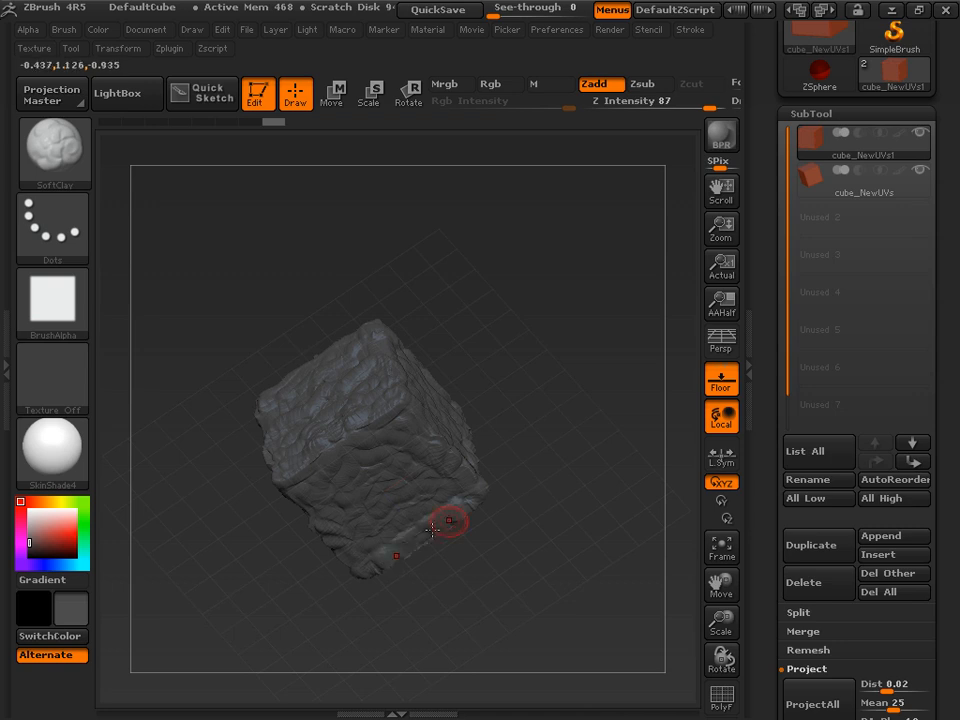
mouse_move(251, 579)
left_mouse_down()
mouse_move(371, 600)
mouse_move(404, 577)
left_mouse_up()
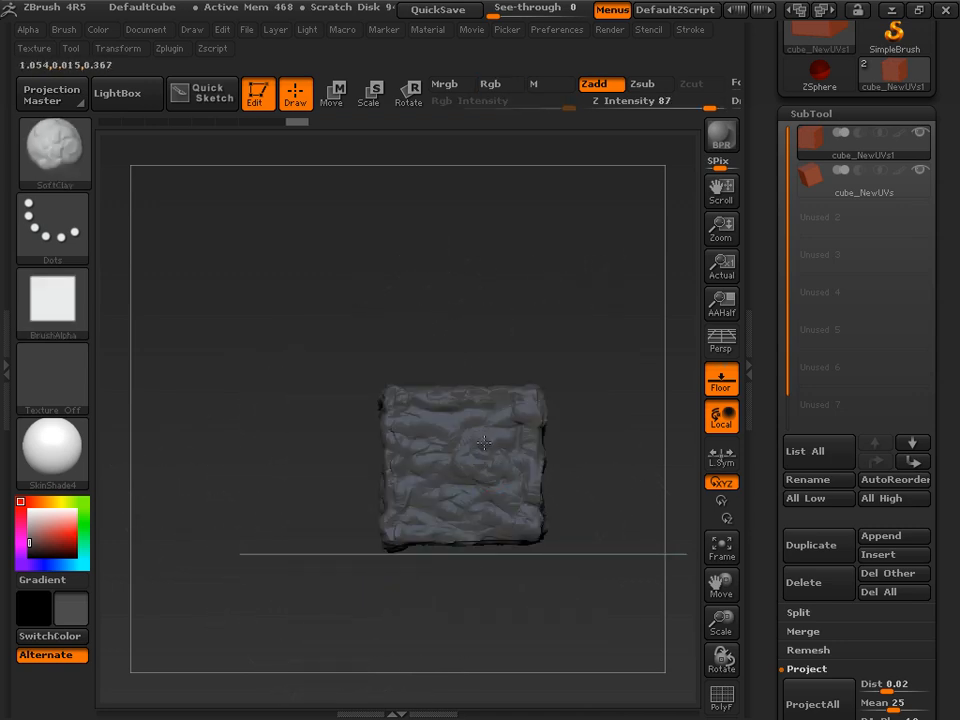
mouse_move(400, 545)
left_mouse_down()
mouse_move(253, 553)
mouse_move(470, 520)
left_mouse_up()
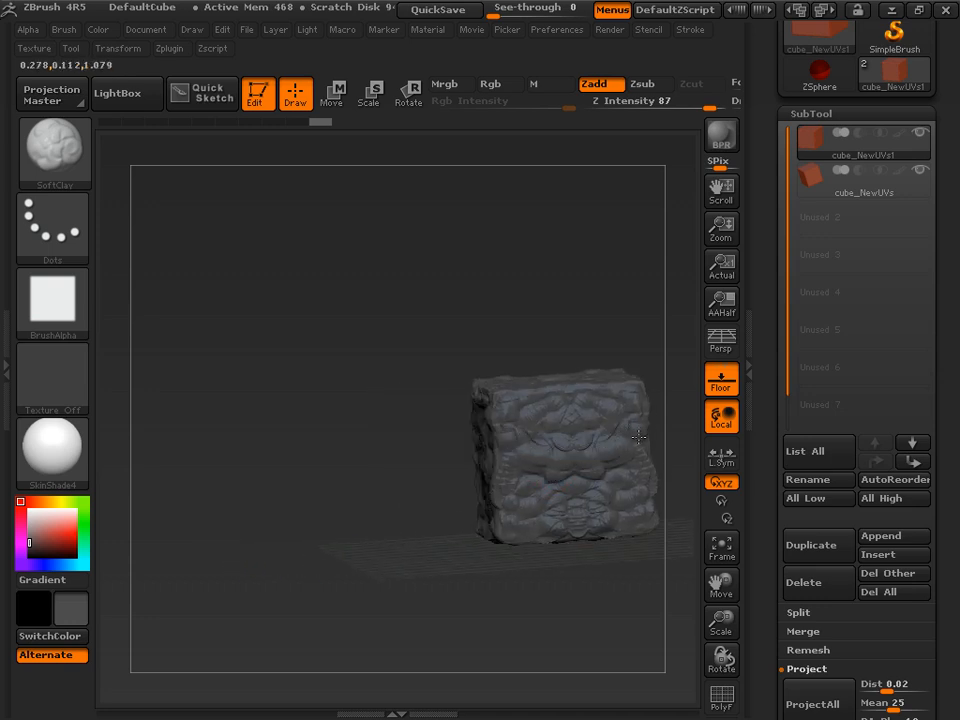
left_click_drag(596, 508, 468, 552)
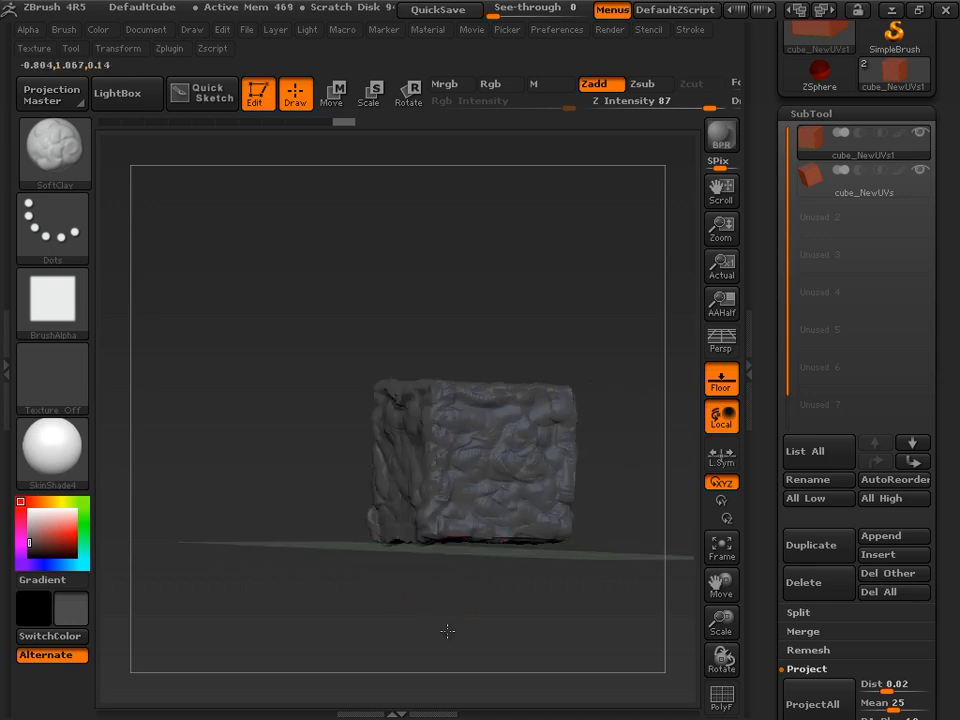
left_click_drag(354, 583, 326, 621)
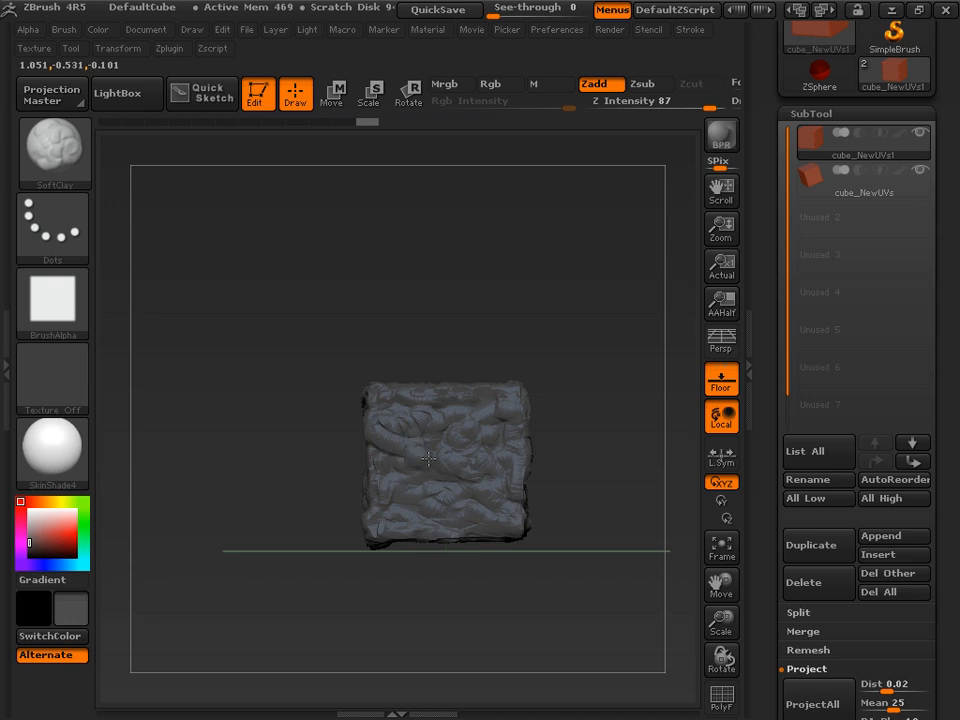
left_click_drag(354, 514, 544, 591)
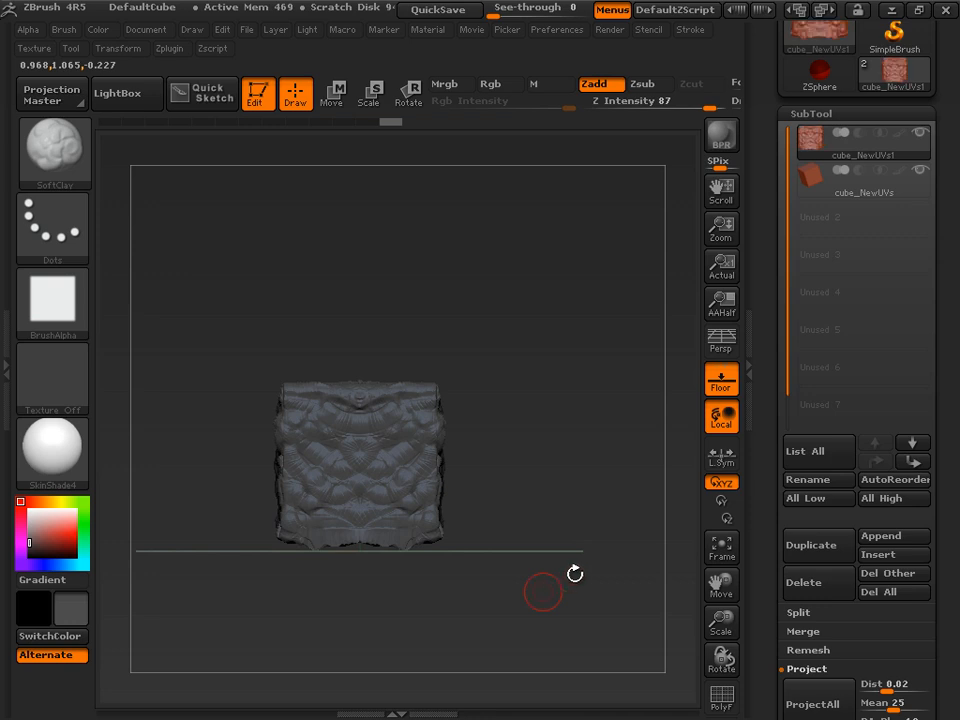
Select the original cube_NewUVs subtool and subdivide it once to SDiv level 8.
left_click(818, 185)
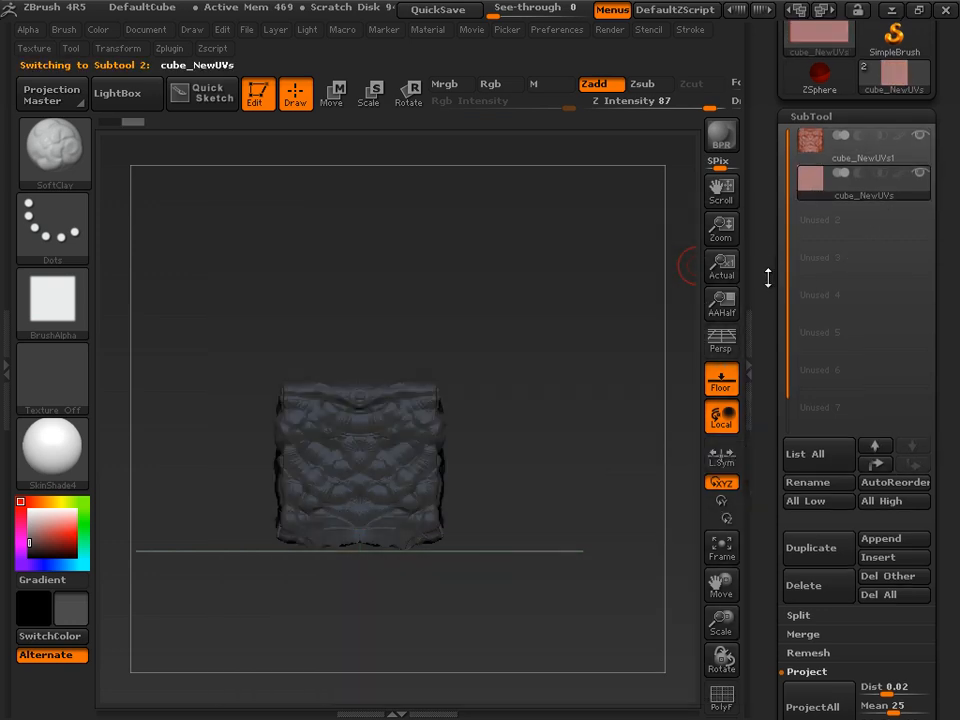
left_click_drag(767, 274, 778, 133)
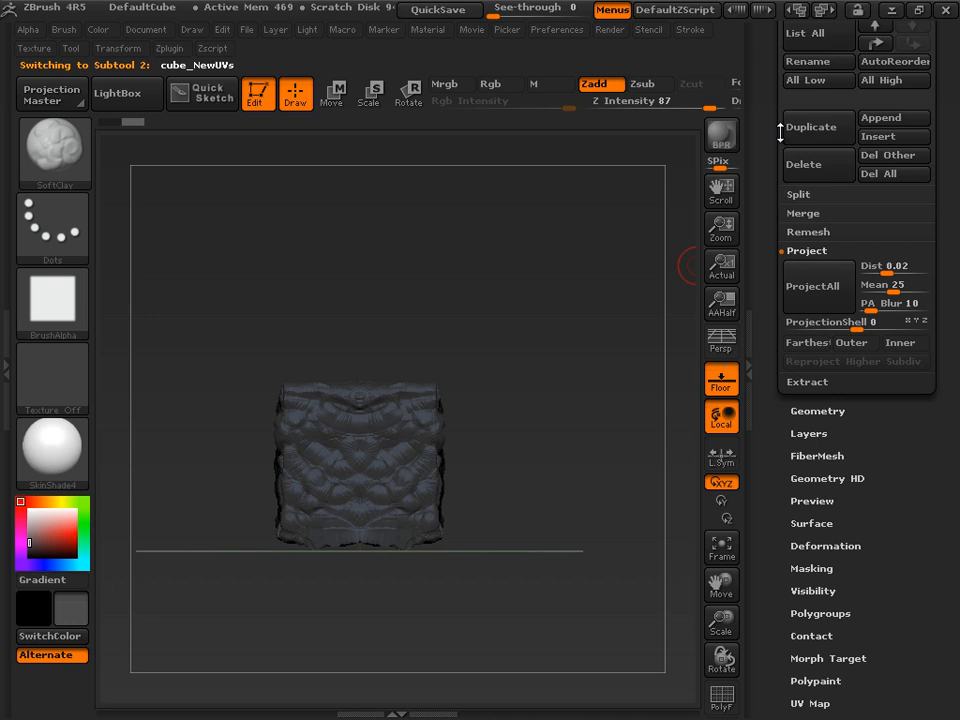
left_click(800, 411)
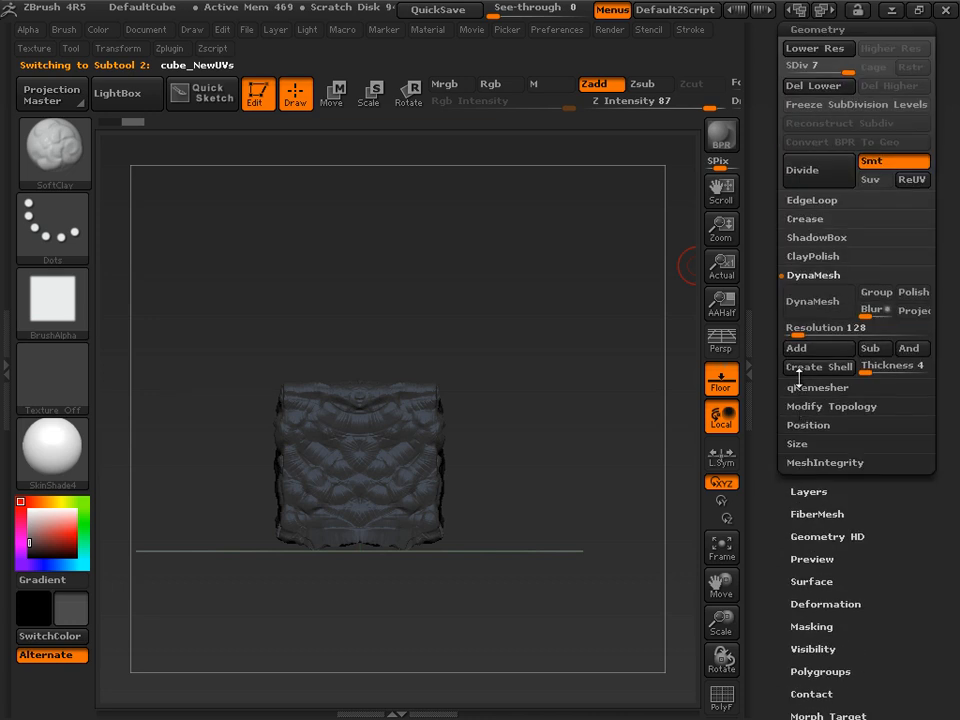
left_click(815, 178)
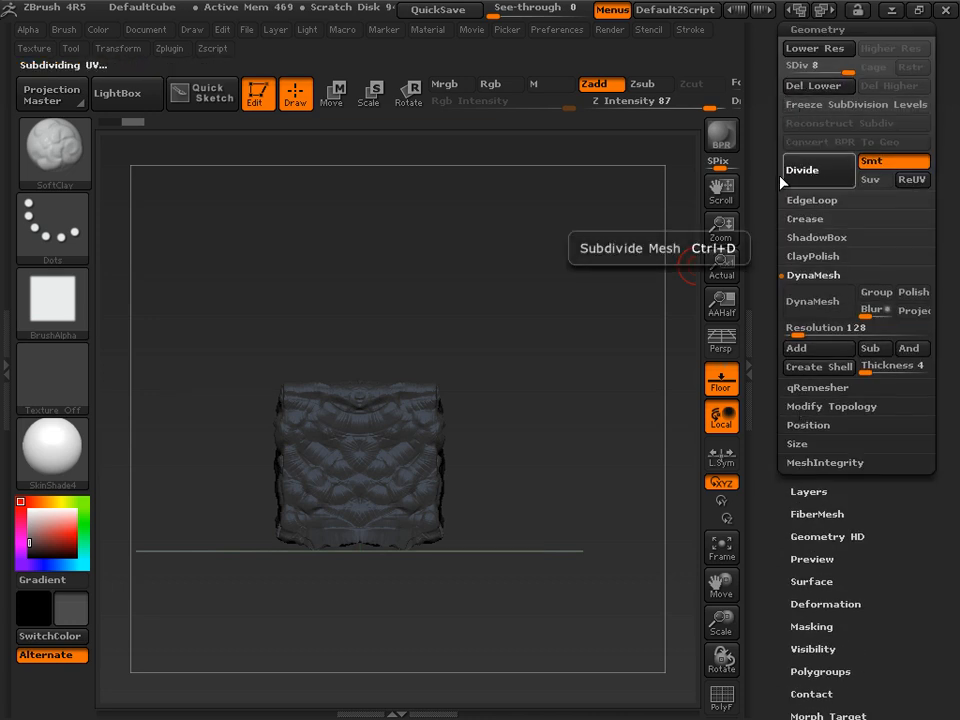
Project the sculpted detail onto the original cube using ProjectAll with Dist 1 and PA Blur 0.
left_click_drag(763, 146, 759, 263)
left_click(822, 288)
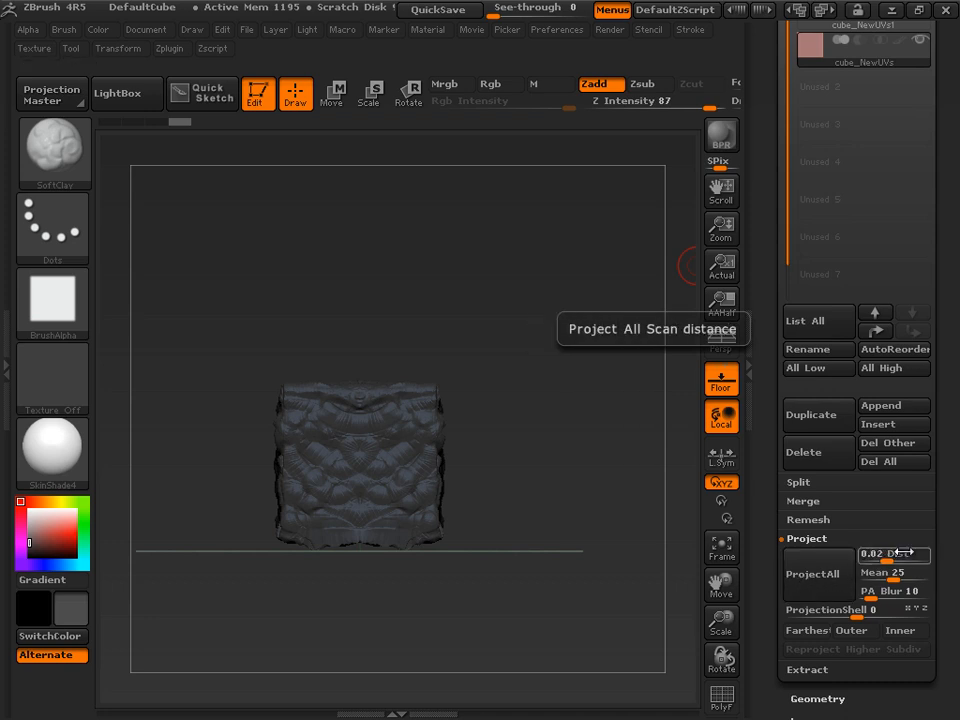
left_click(904, 551)
type("1")
key("Return")
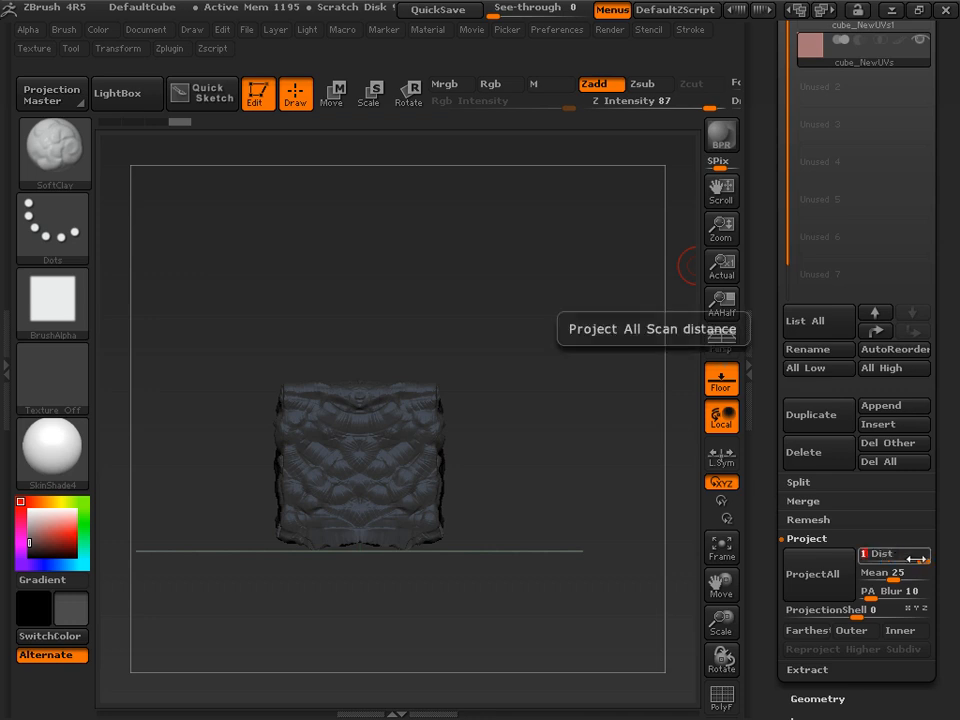
left_click(863, 591)
type("0")
key("Return")
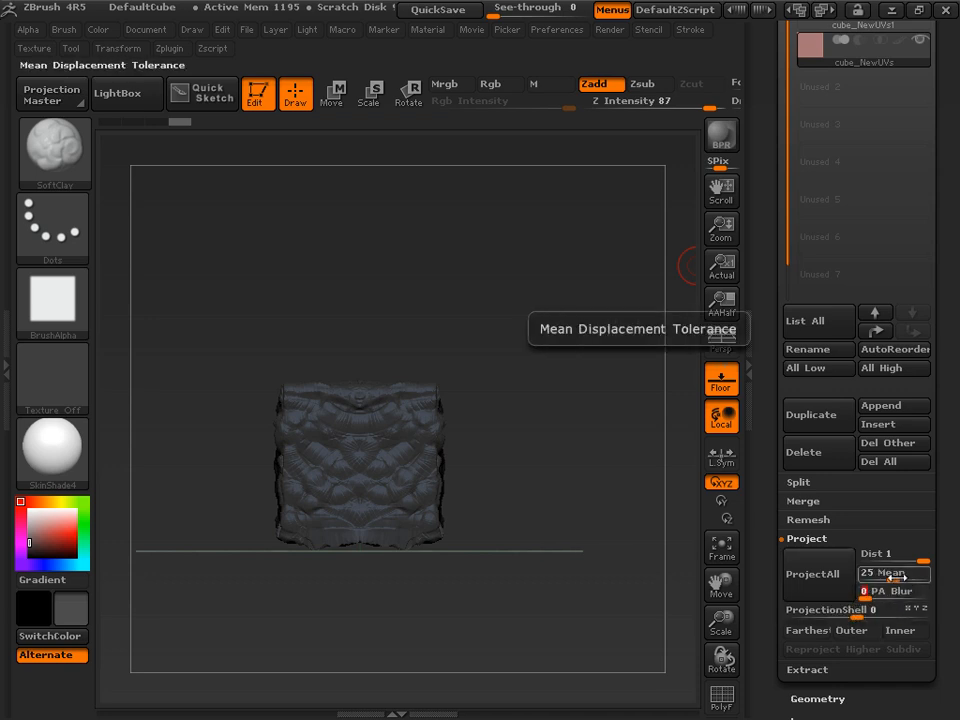
left_click(815, 578)
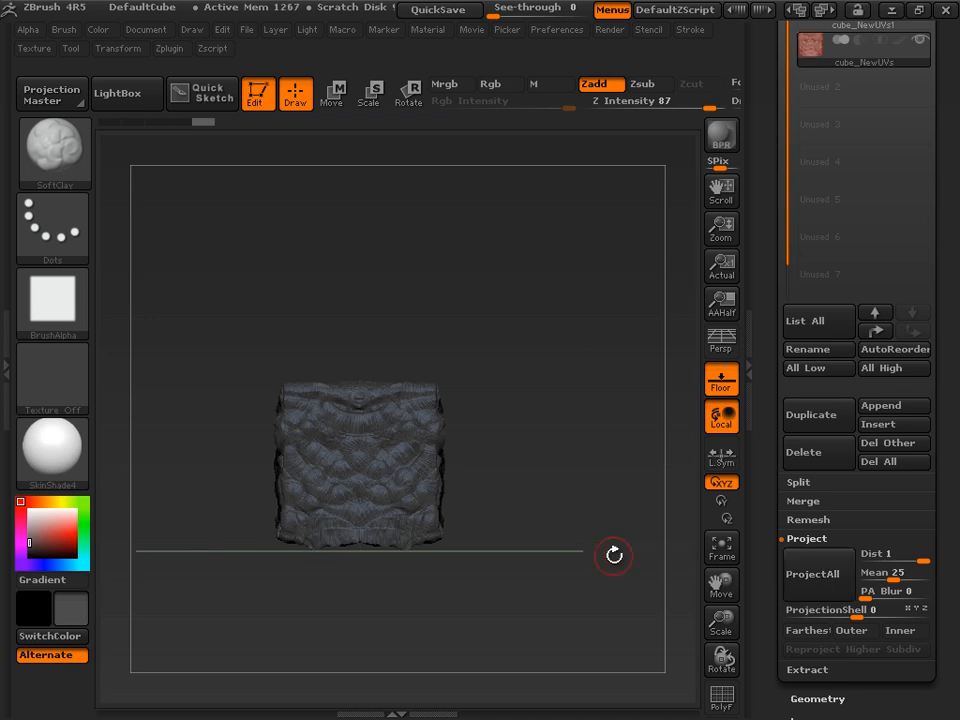
Hide the sculpted cube_NewUVs1 subtool and inspect the projected detail on the original cube.
left_click_drag(771, 120, 769, 256)
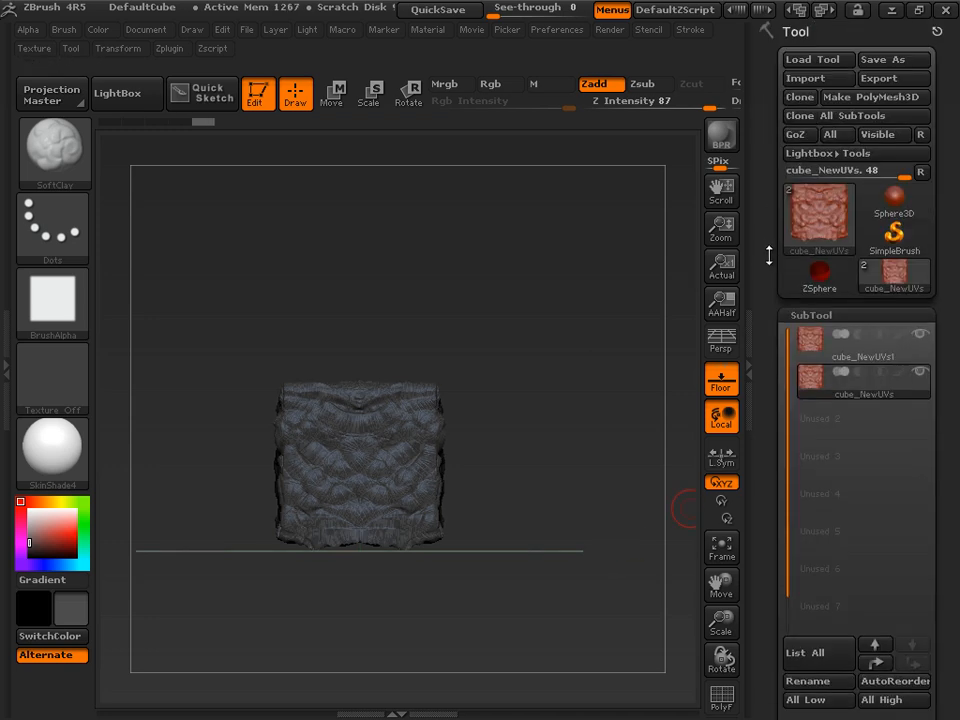
mouse_move(878, 388)
left_click_drag(548, 402, 621, 339)
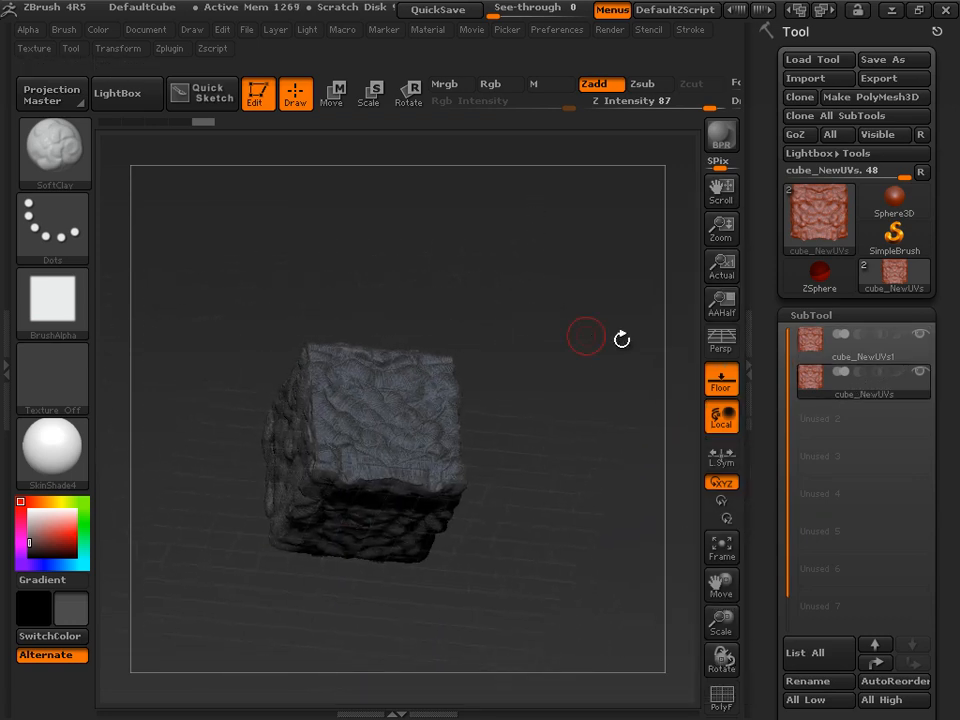
left_click(918, 334)
left_click_drag(662, 403, 680, 350)
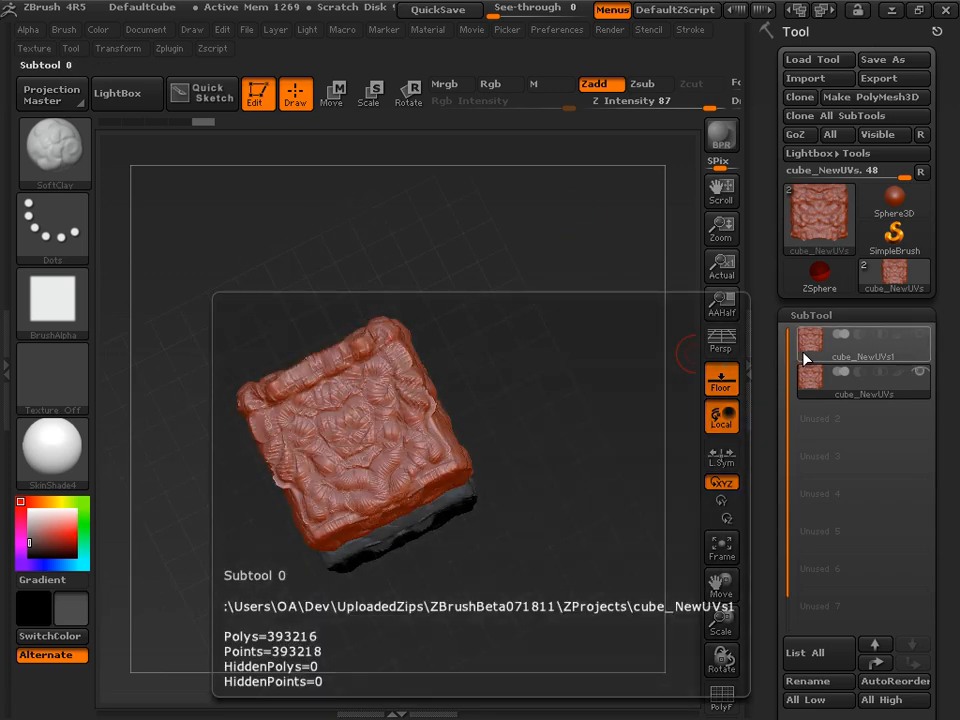
Compare the sculpted duplicate with the projected original cube by switching between the two subtools.
left_click(806, 357)
left_click_drag(658, 392, 585, 422)
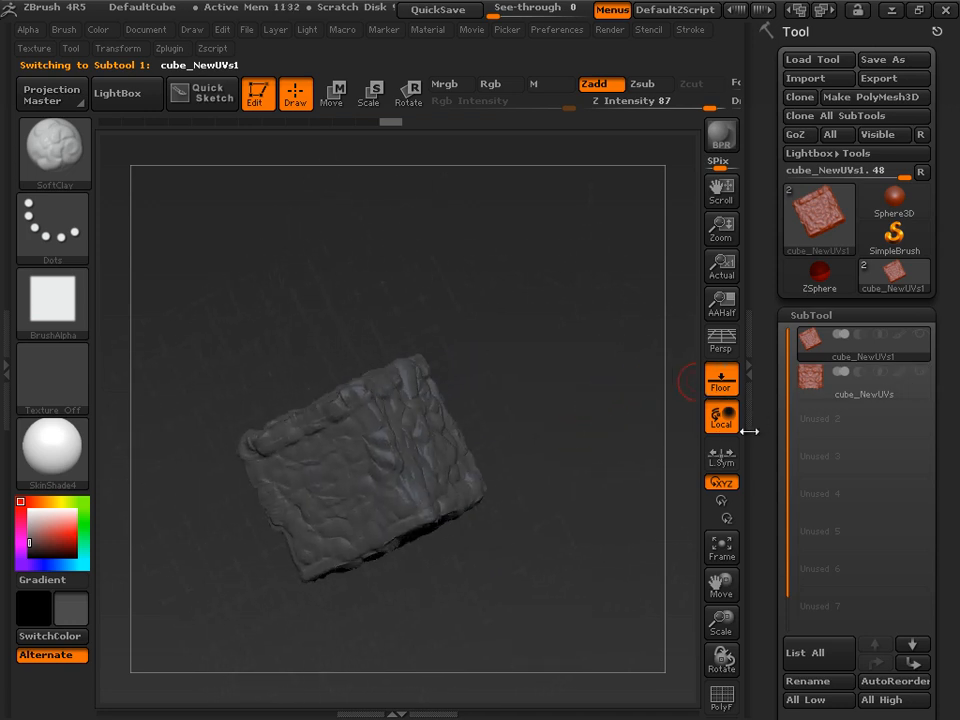
left_click_drag(774, 481, 784, 325)
left_click_drag(787, 409, 797, 377)
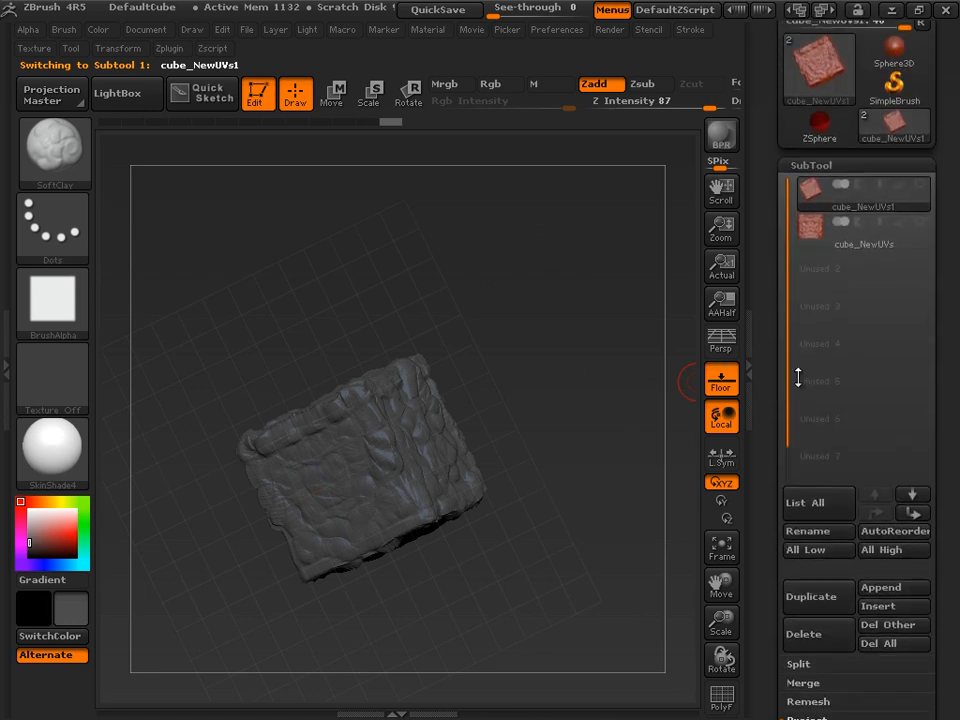
left_click(807, 233)
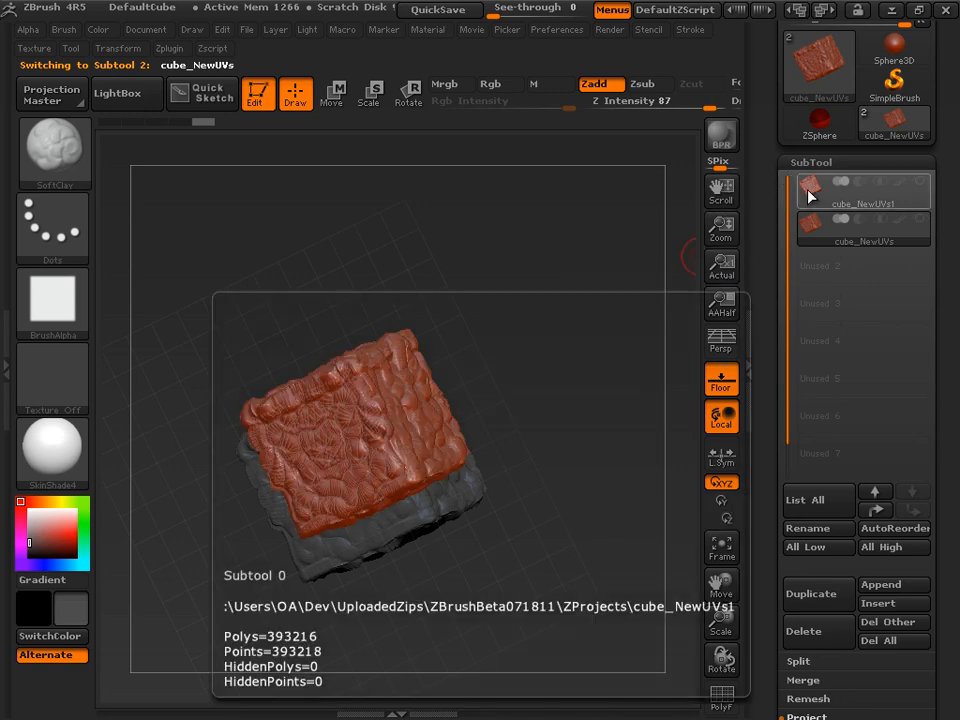
mouse_move(815, 217)
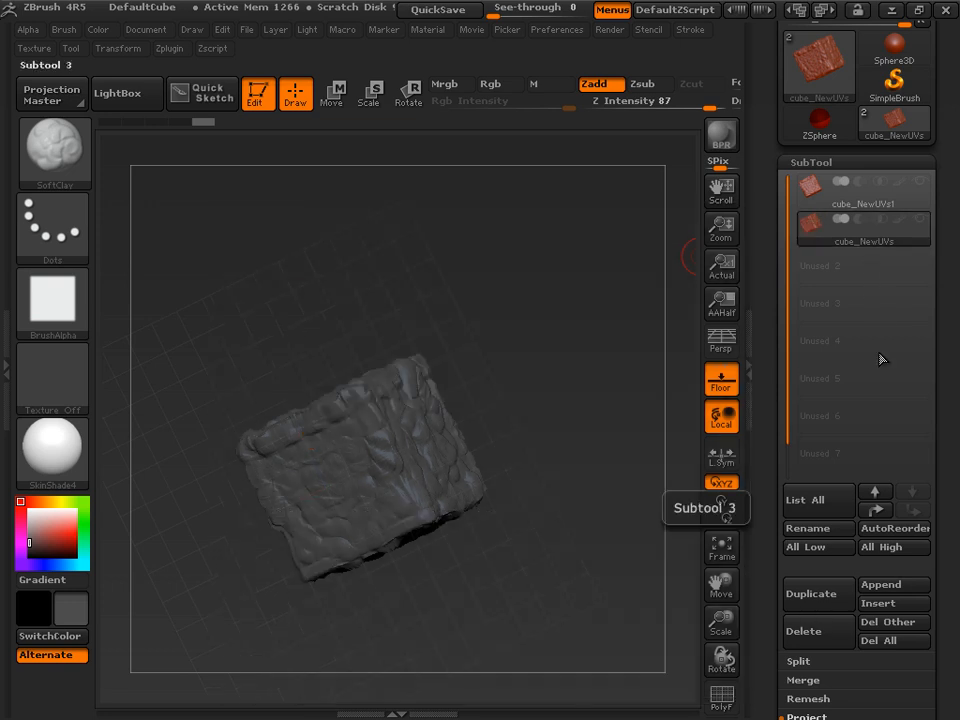
left_click_drag(754, 469, 795, 467)
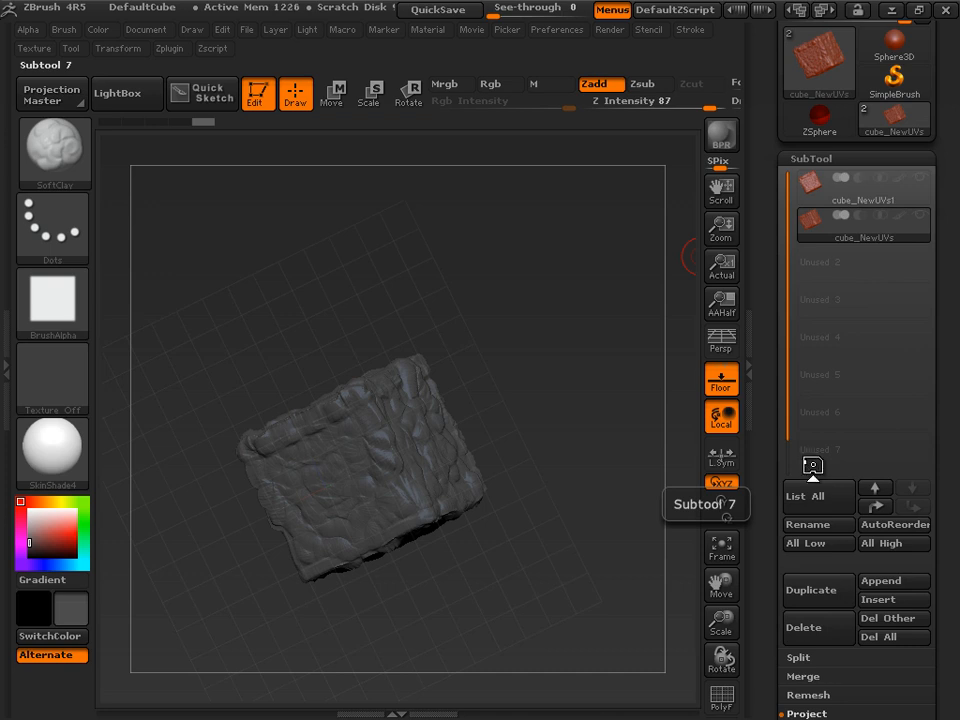
Show the Zbrush Workflow MP4 video in the Zbrush folder in Windows Explorer and return to ZBrush.
key("alt+Tab")
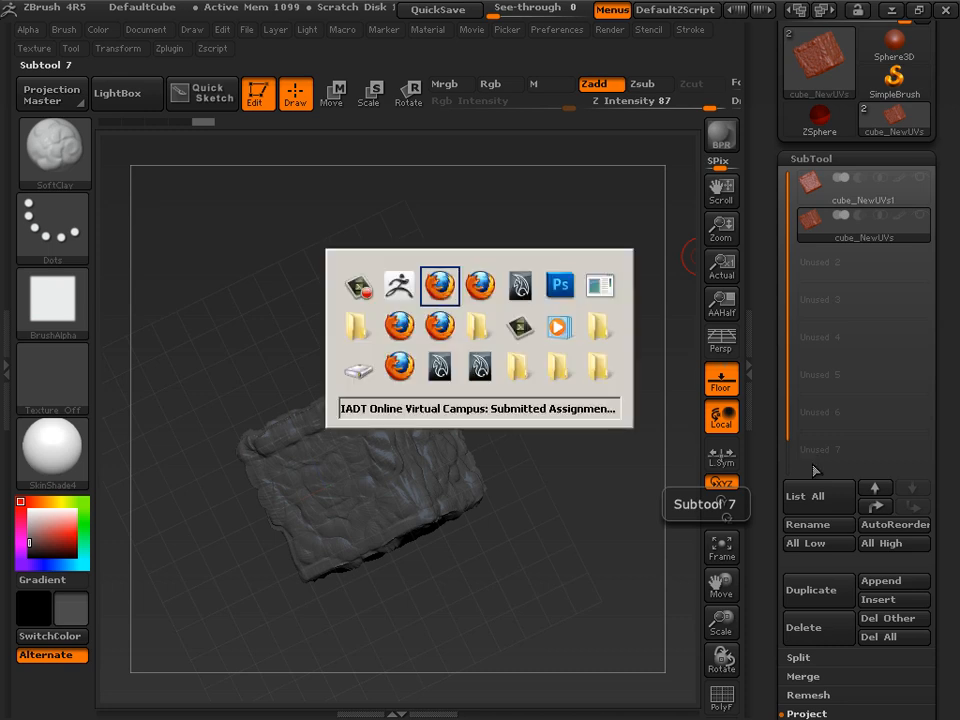
key("alt+Tab")
key("alt+Tab")
key("alt+Tab")
key("alt+Tab")
key("alt+Tab")
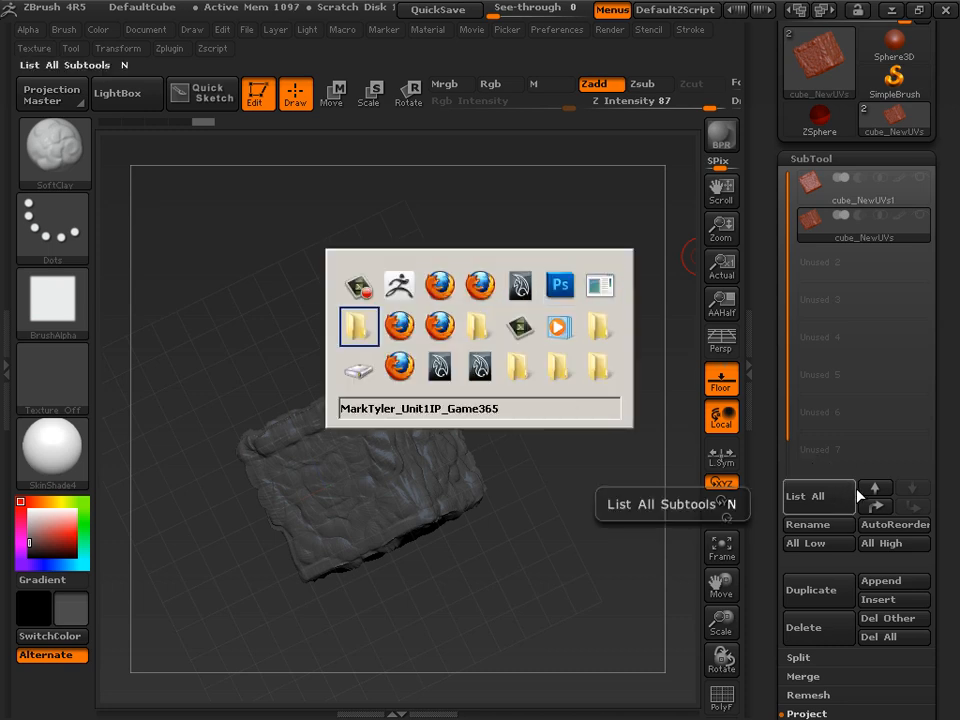
key("alt+Tab")
key("alt+Tab")
key("alt+Tab")
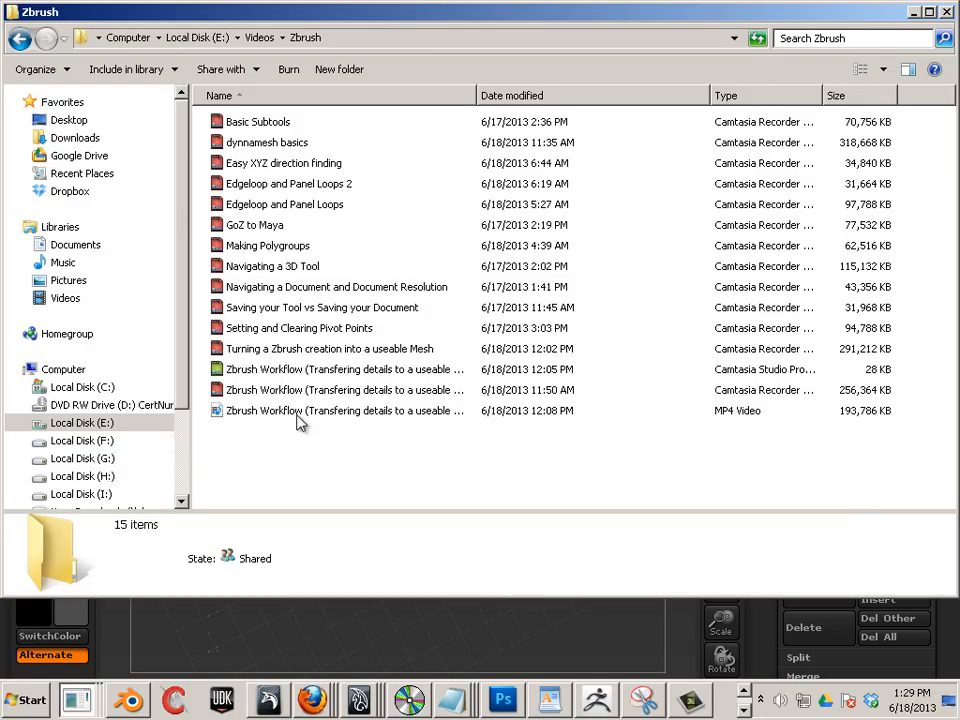
left_click(320, 418)
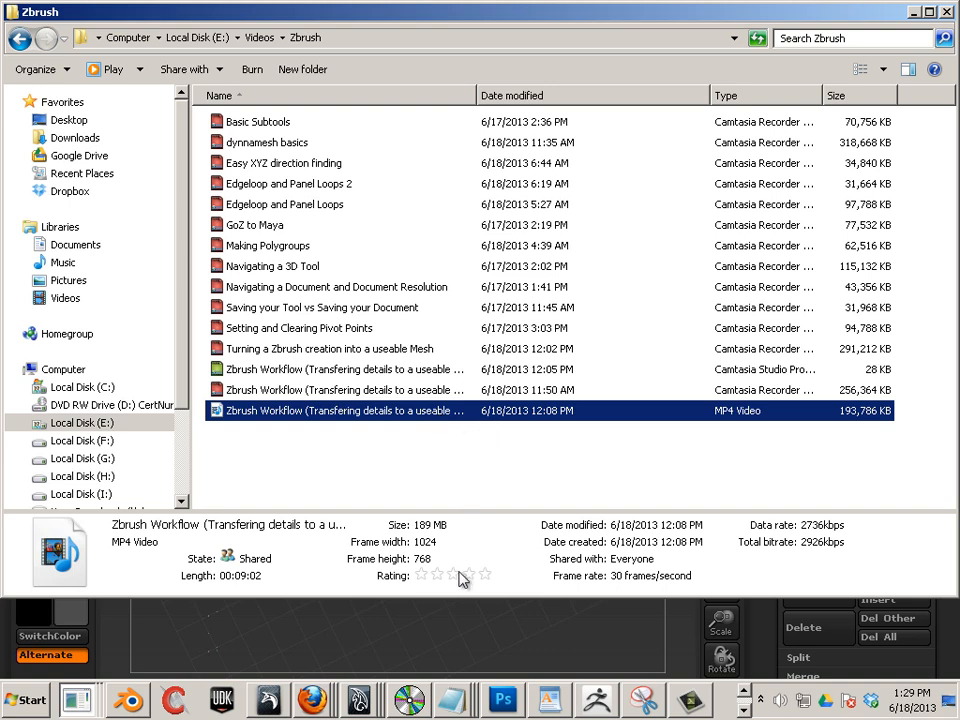
key("alt+Tab")
left_click_drag(518, 315, 476, 386)
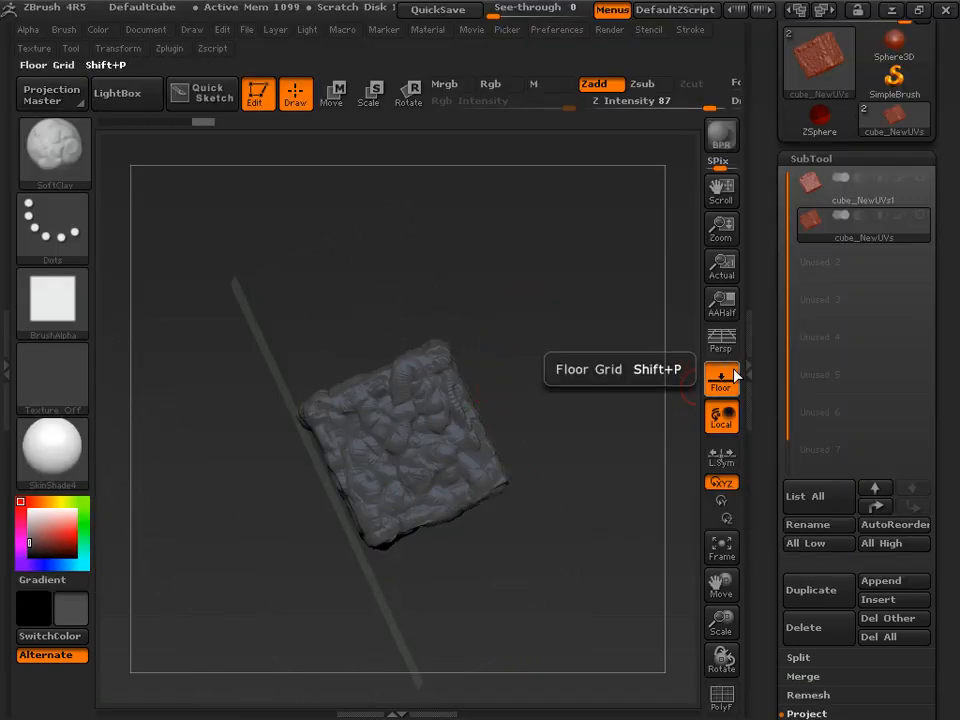